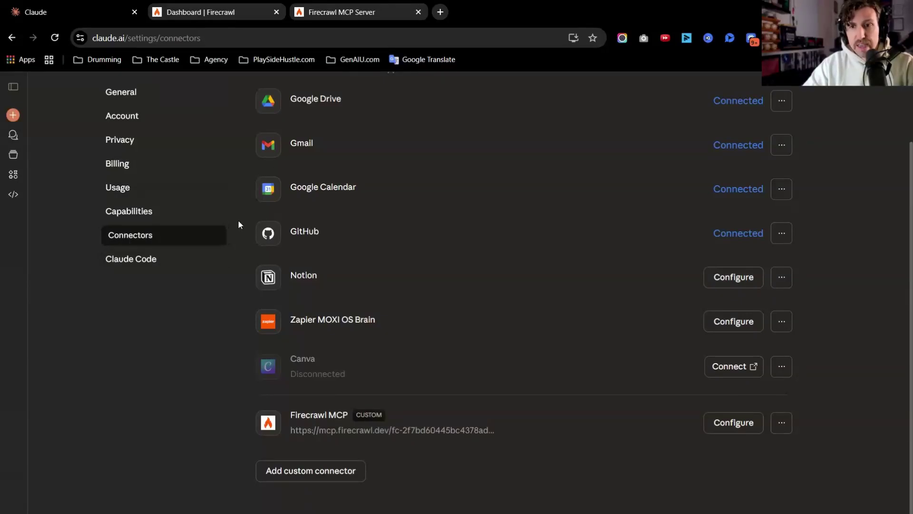
Start a new custom connector named Firecrawl MCP Server
scroll(247, 267, "up", 1)
scroll(285, 404, "down", 1)
left_click(314, 470)
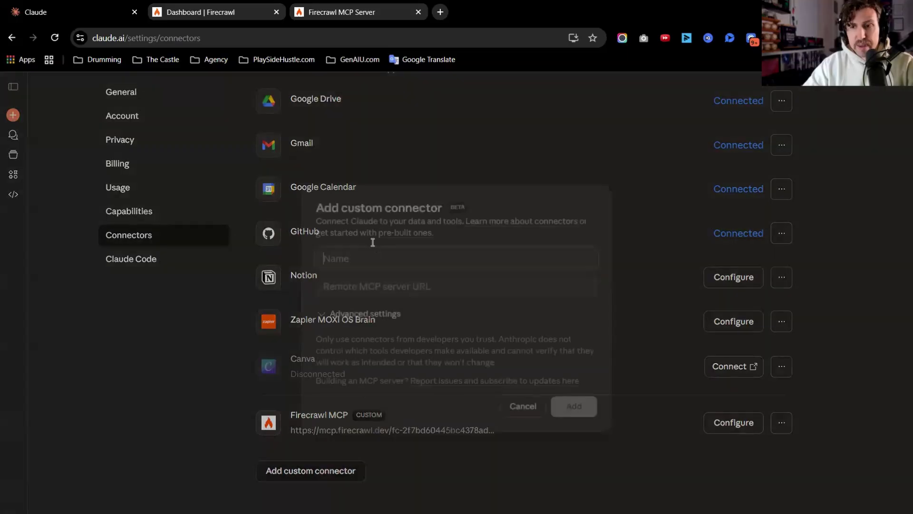
type("Firecrawl MCP Server")
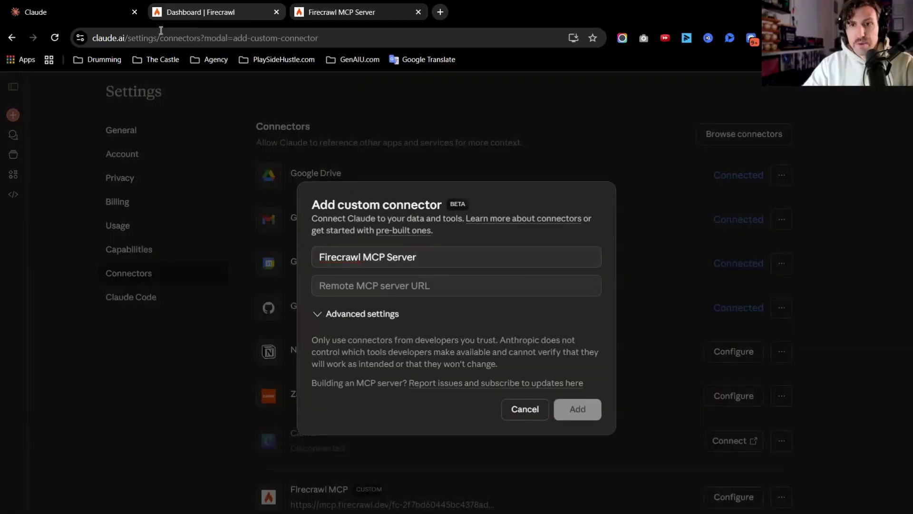
Check the Firecrawl MCP Server docs, then bring up the Firecrawl dashboard
left_click(336, 14)
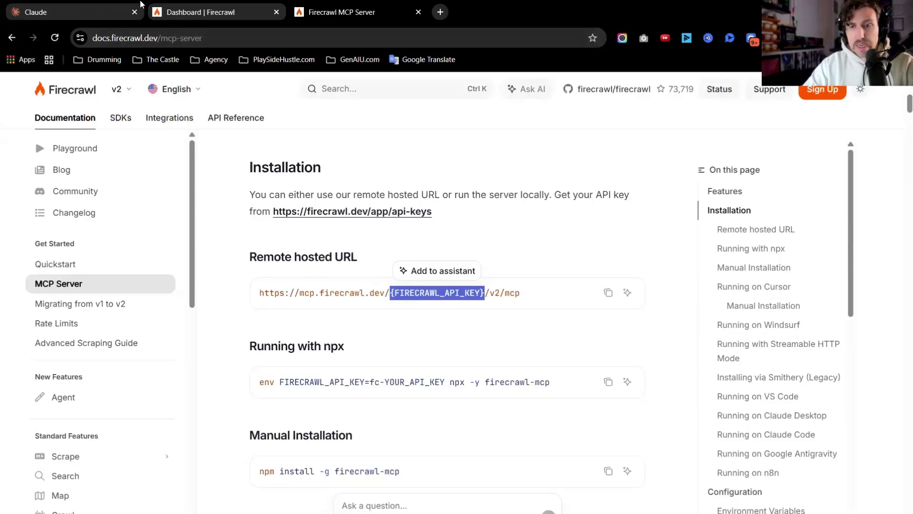
left_click(72, 12)
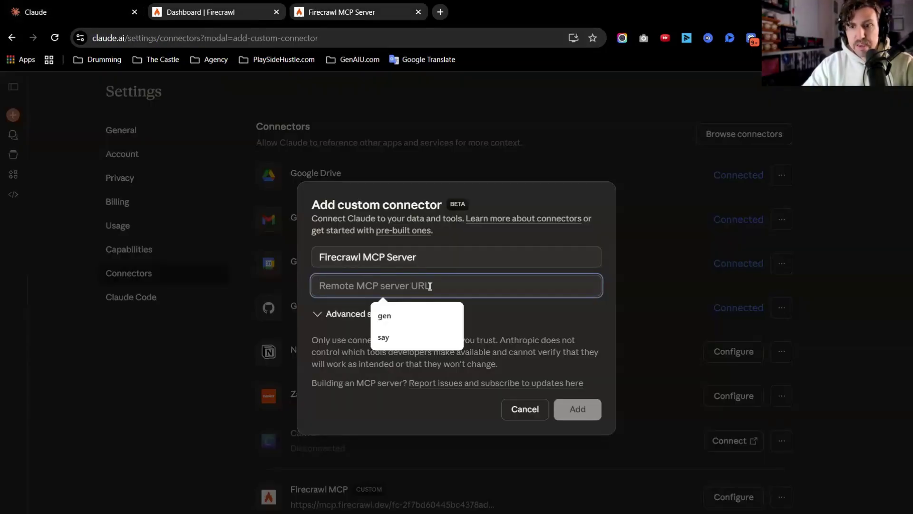
left_click(346, 13)
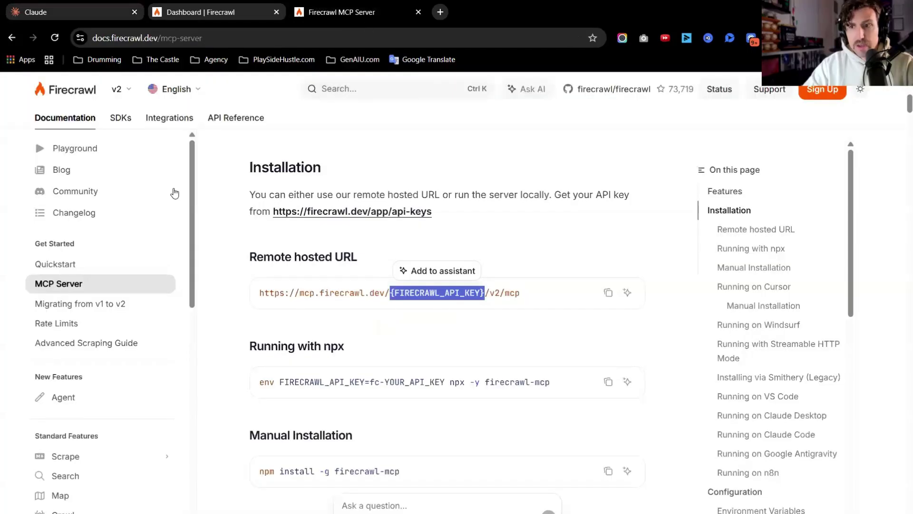
left_click(210, 14)
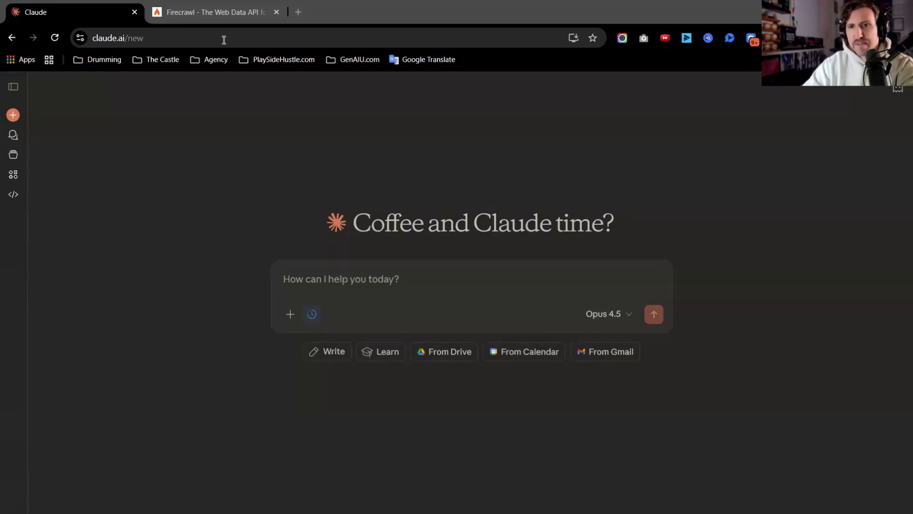
left_click(221, 13)
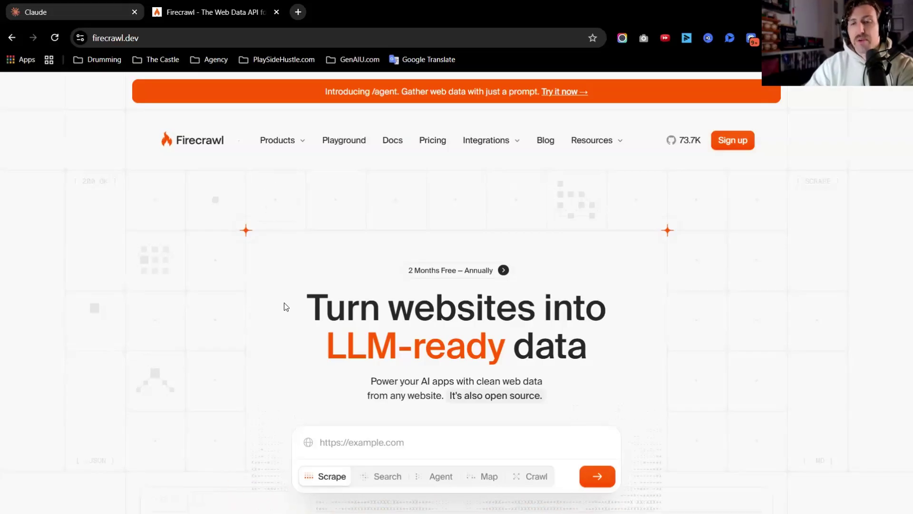
Return to the Claude chat page and open the account menu
left_click(75, 12)
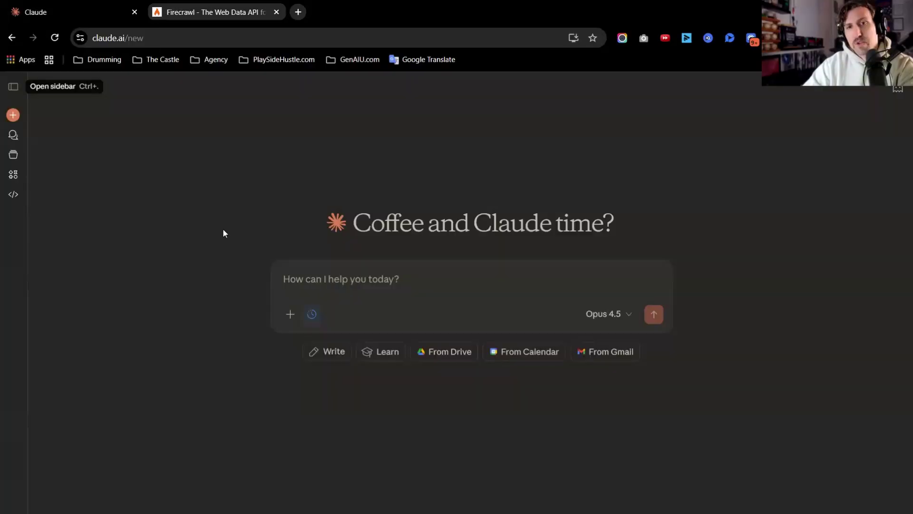
left_click(2, 510)
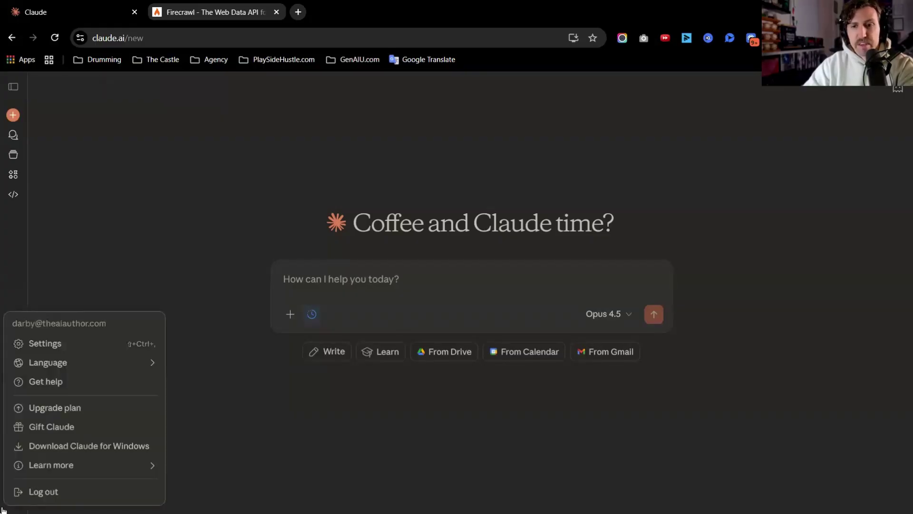
Open Settings > Connectors and scroll to the Firecrawl MCP custom connector in the list
left_click(47, 350)
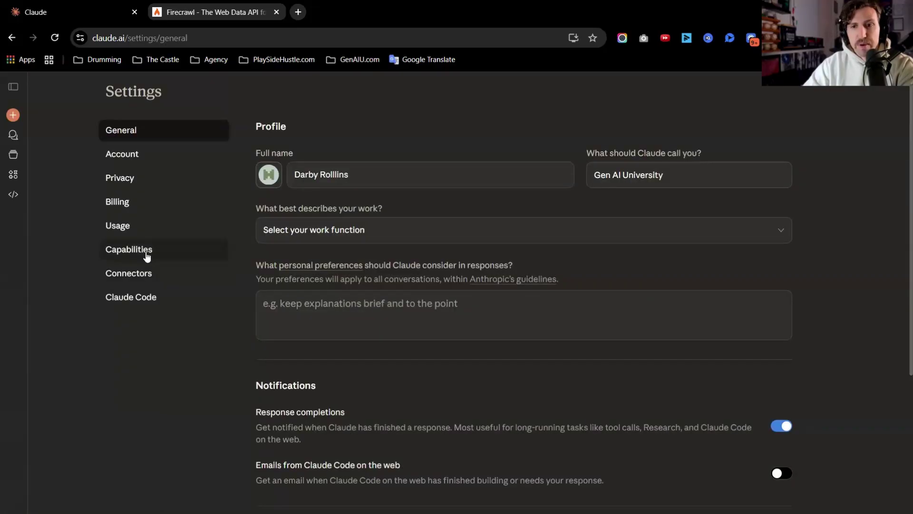
left_click(141, 276)
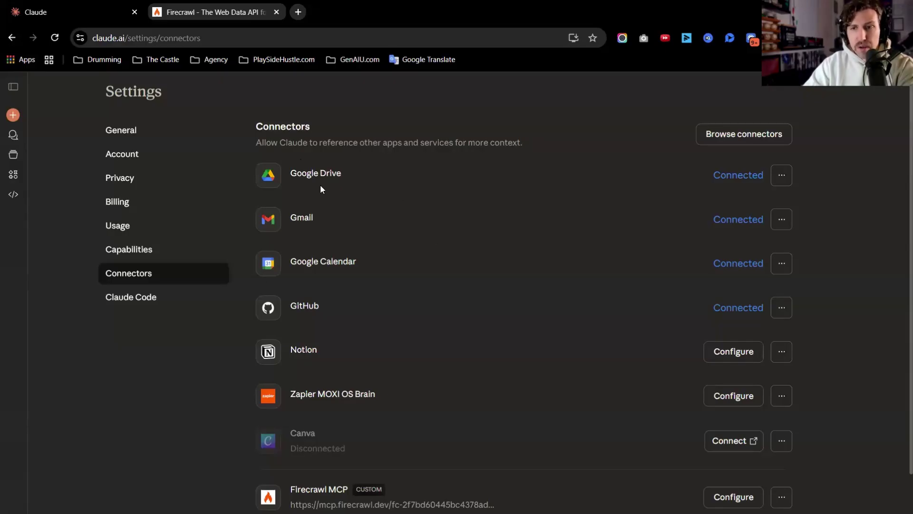
triple_click(411, 400)
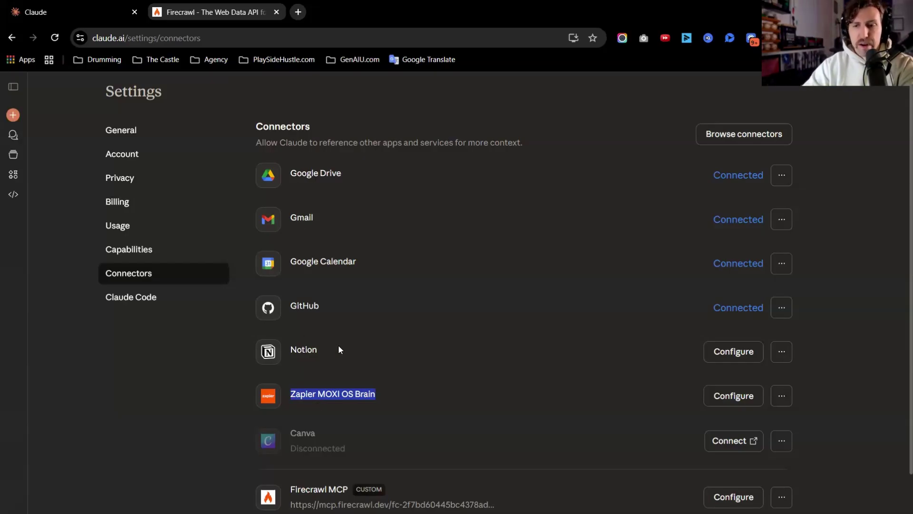
left_click(216, 379)
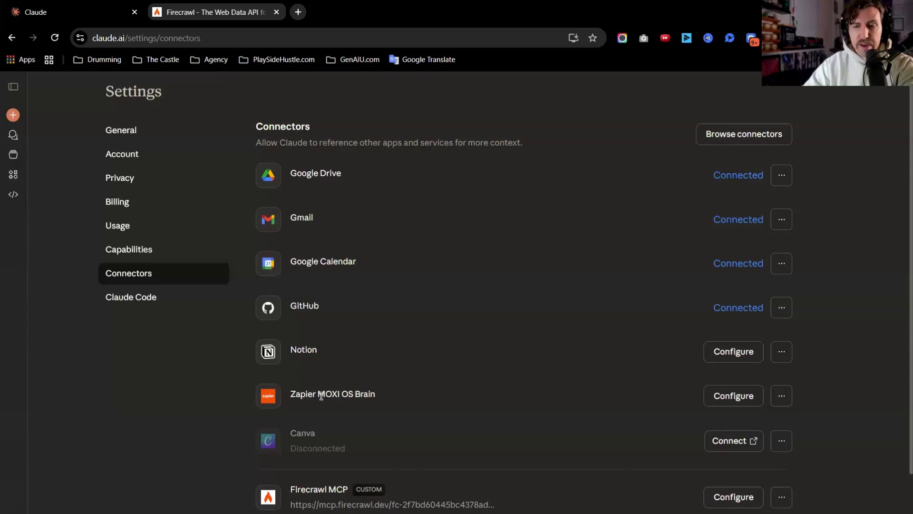
scroll(321, 396, "down", 2)
left_click_drag(292, 414, 348, 413)
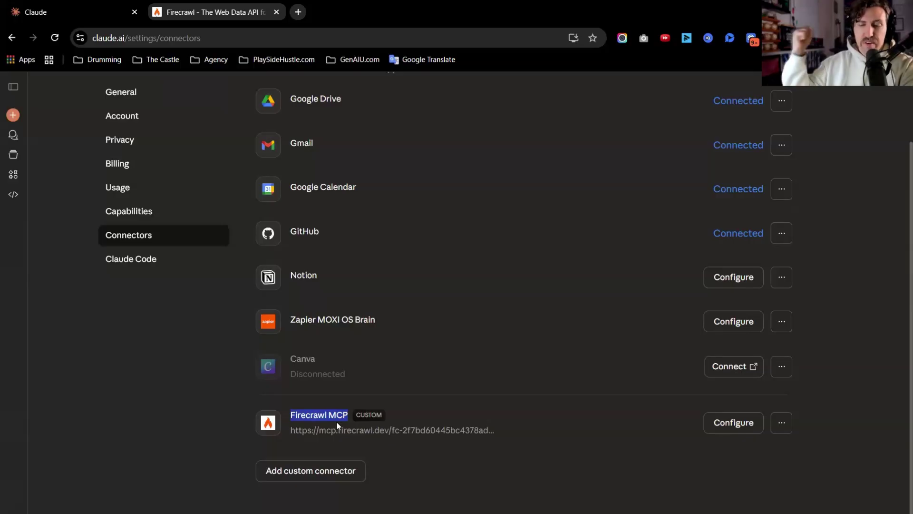
left_click(733, 425)
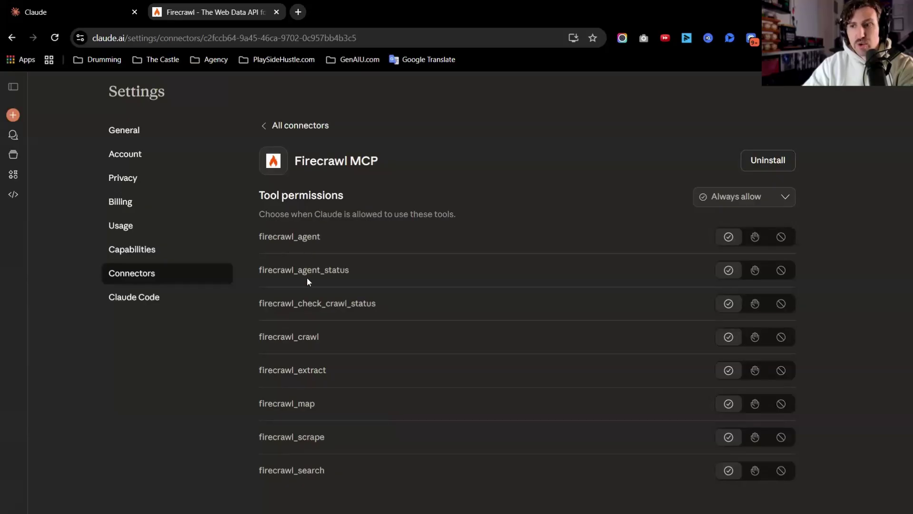
left_click(753, 197)
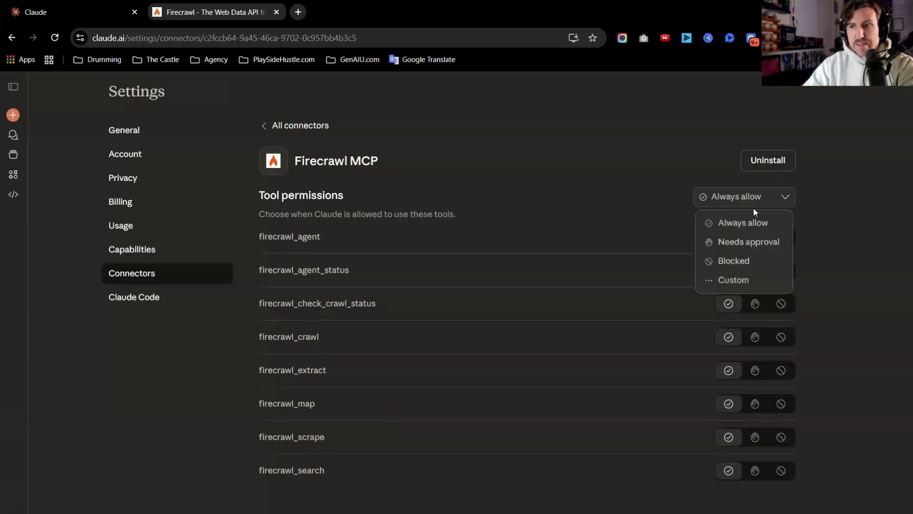
left_click(565, 219)
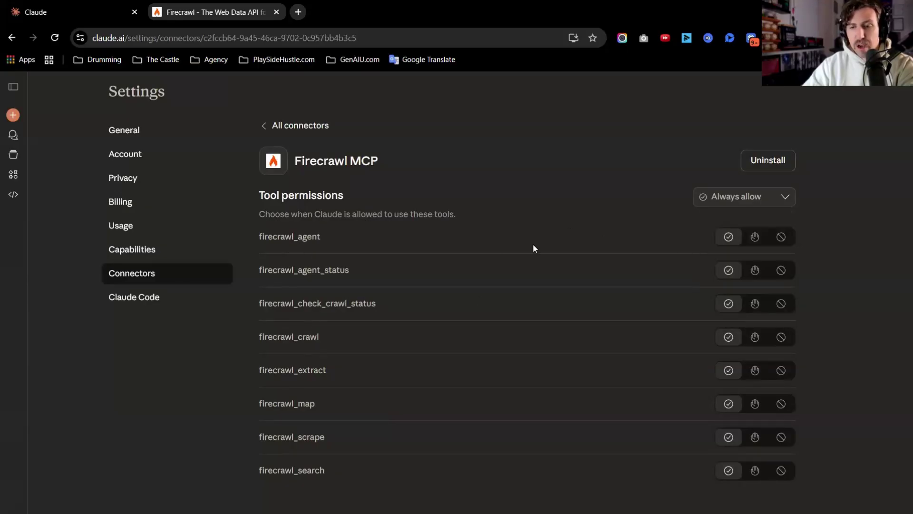
left_click(274, 127)
scroll(361, 362, "down", 2)
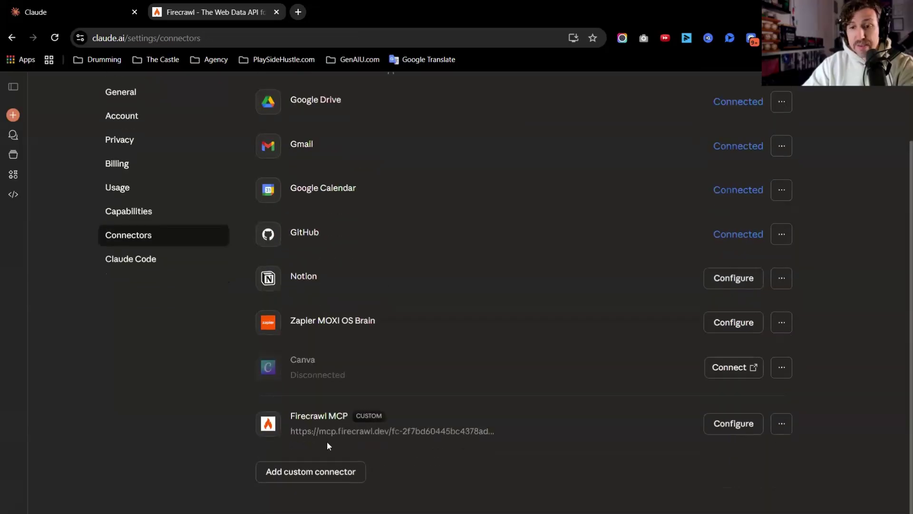
Name a new custom connector MCP Firecrawl Test, briefly expanding Advanced settings, then go to Firecrawl
left_click(307, 471)
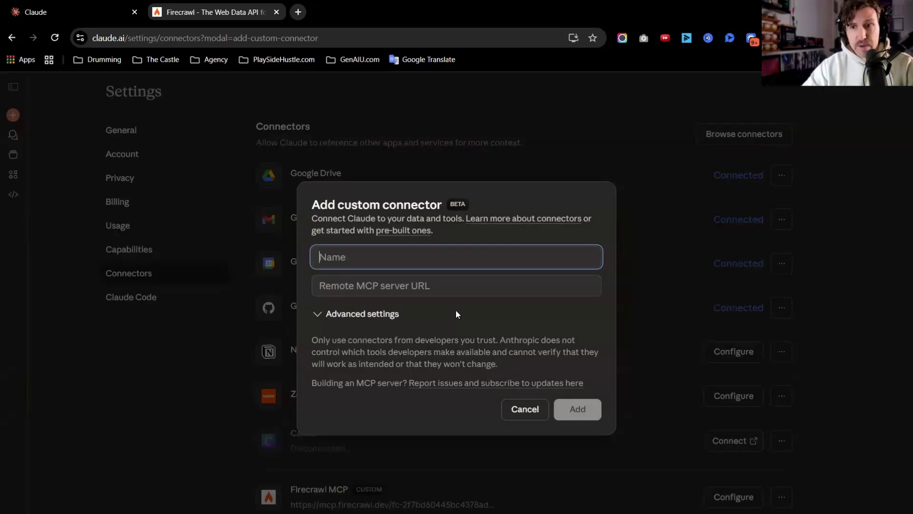
type("MCP Firecrawl Test")
left_click(356, 288)
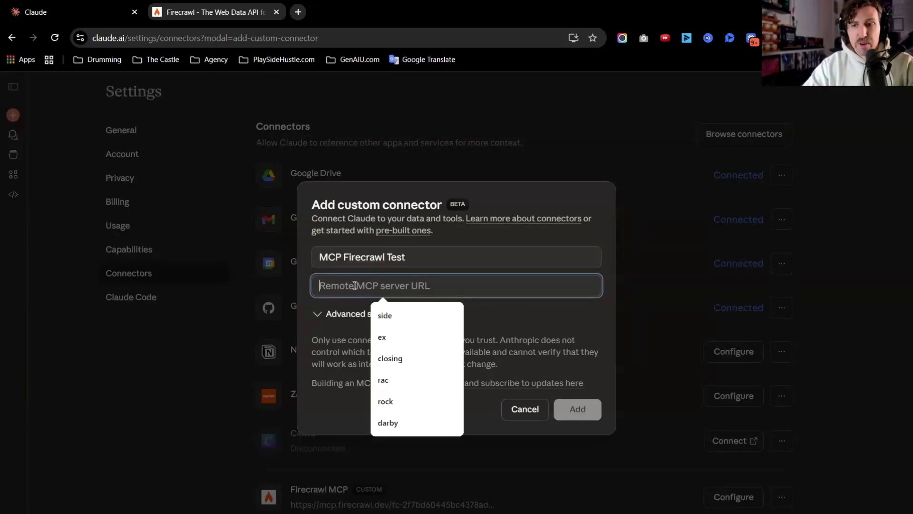
left_click(504, 315)
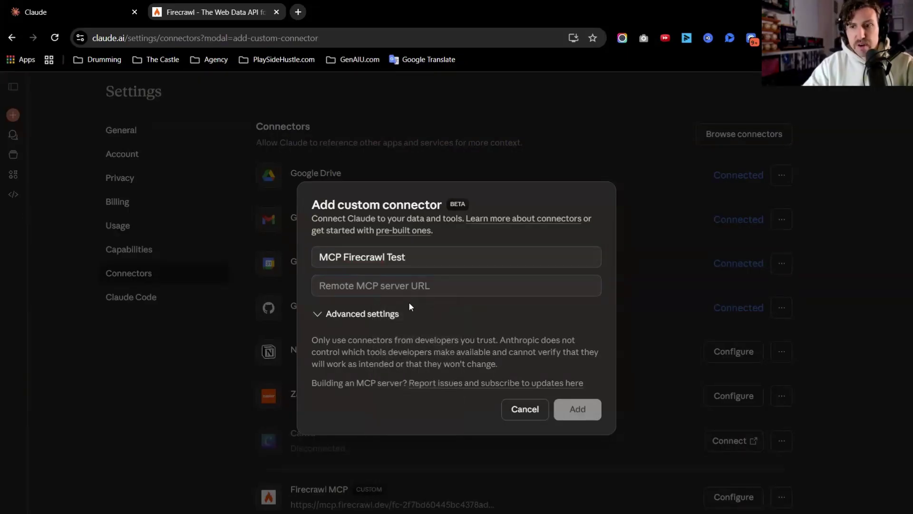
left_click(330, 315)
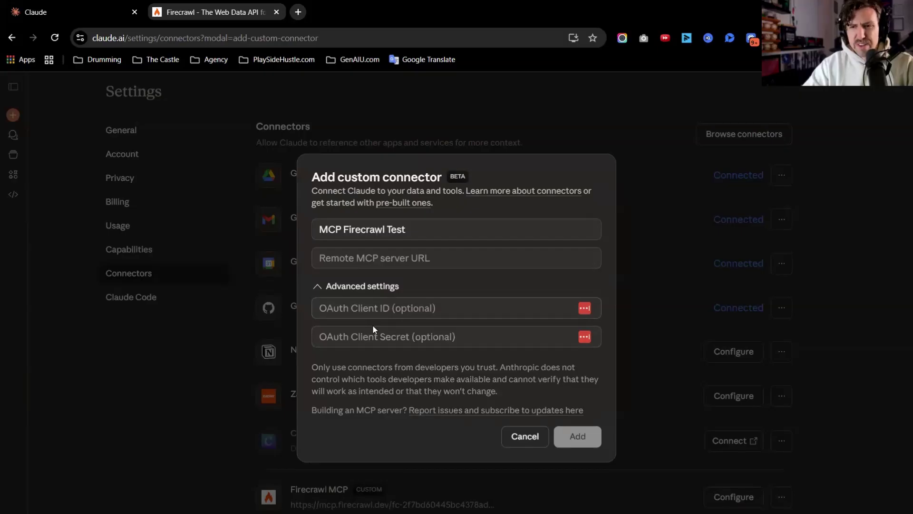
left_click(316, 287)
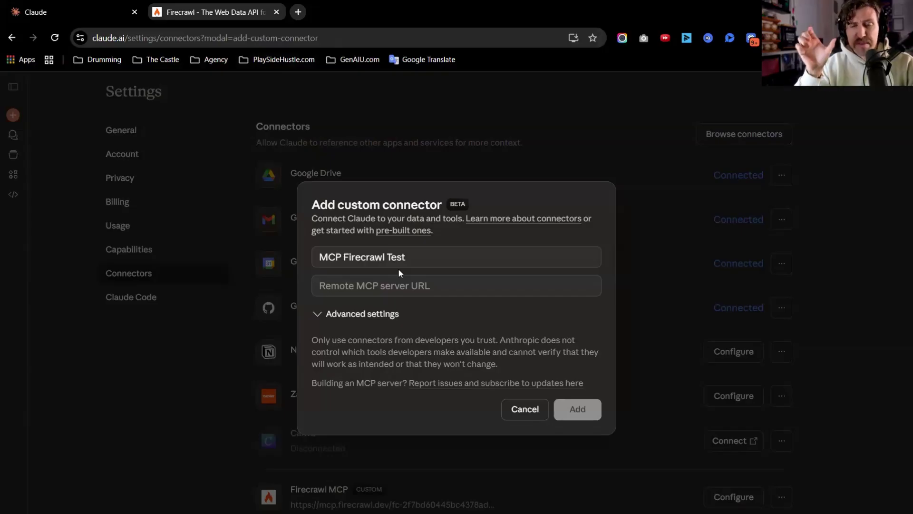
key("ctrl+Tab")
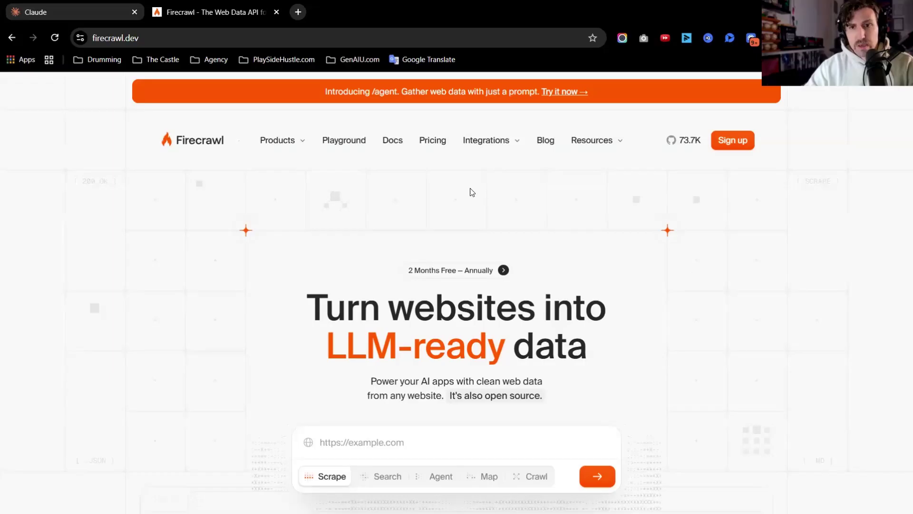
Search Google for 'firecrawl mcp url' and open the Firecrawl MCP Server docs result
key("ctrl+shift+Tab")
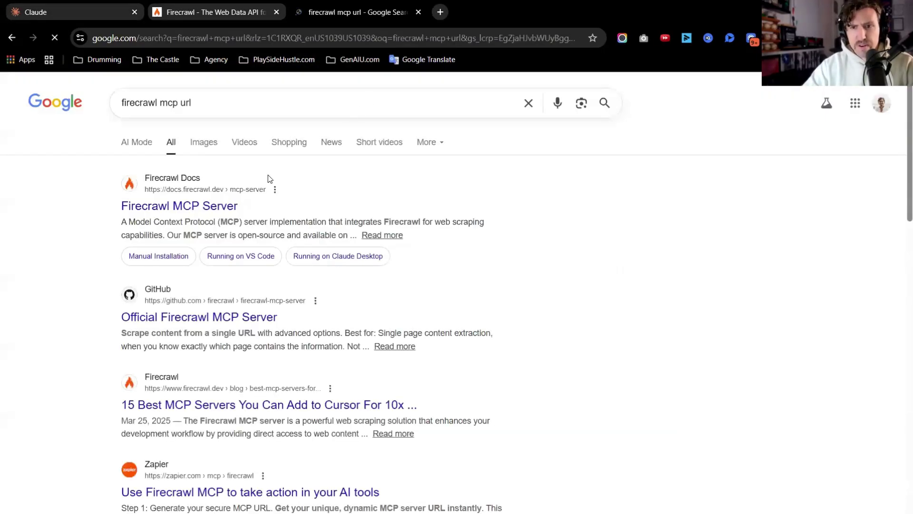
left_click(180, 211)
scroll(382, 235, "down", 5)
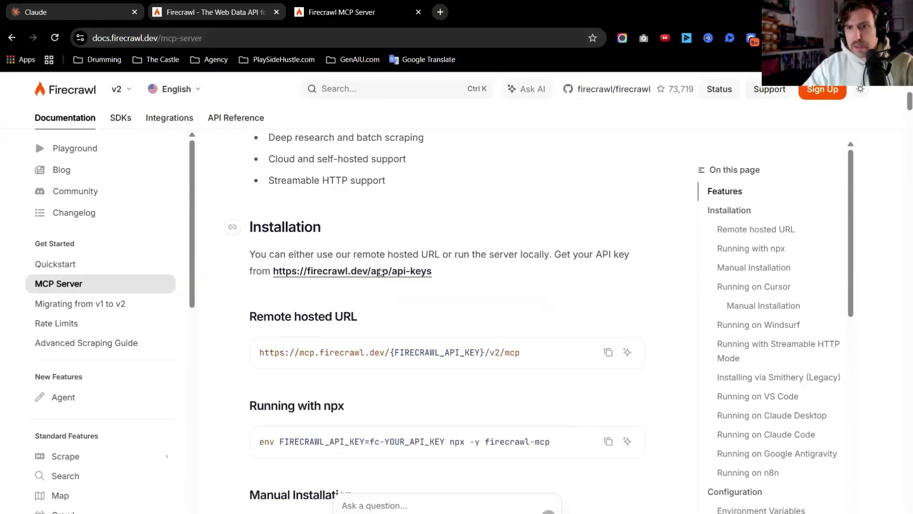
Copy the remote hosted MCP URL from the Firecrawl docs into the connector's server URL field
scroll(286, 200, "down", 1)
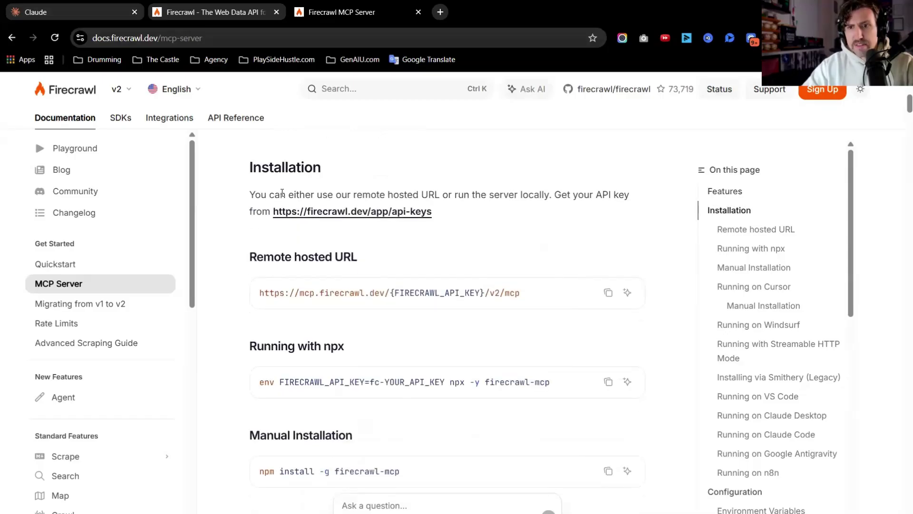
triple_click(366, 197)
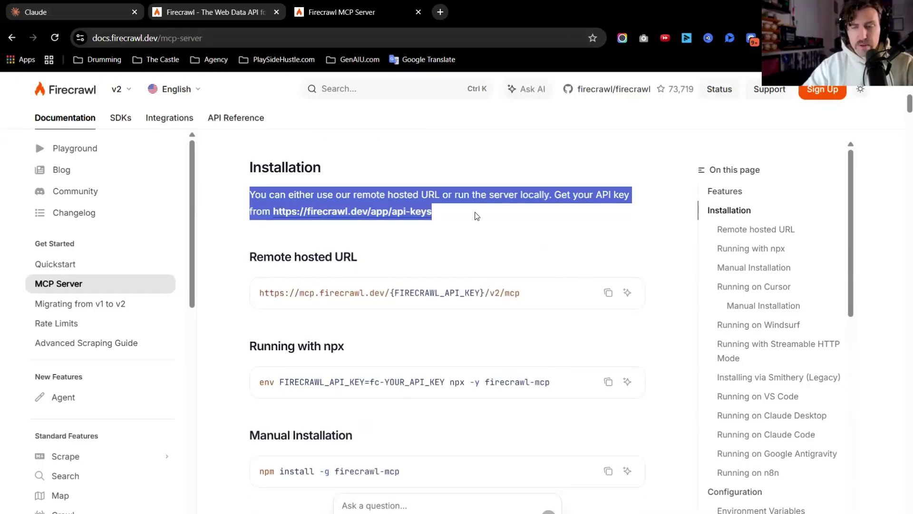
left_click(478, 218)
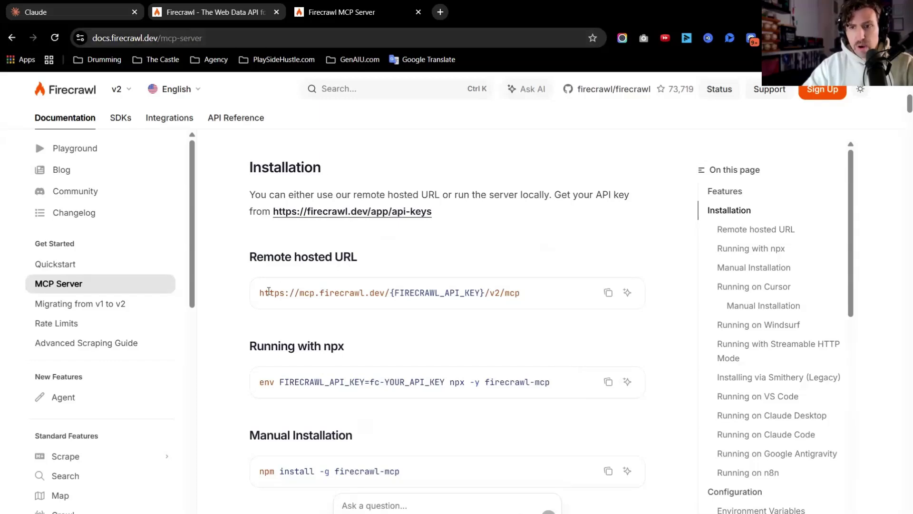
left_click_drag(260, 292, 487, 292)
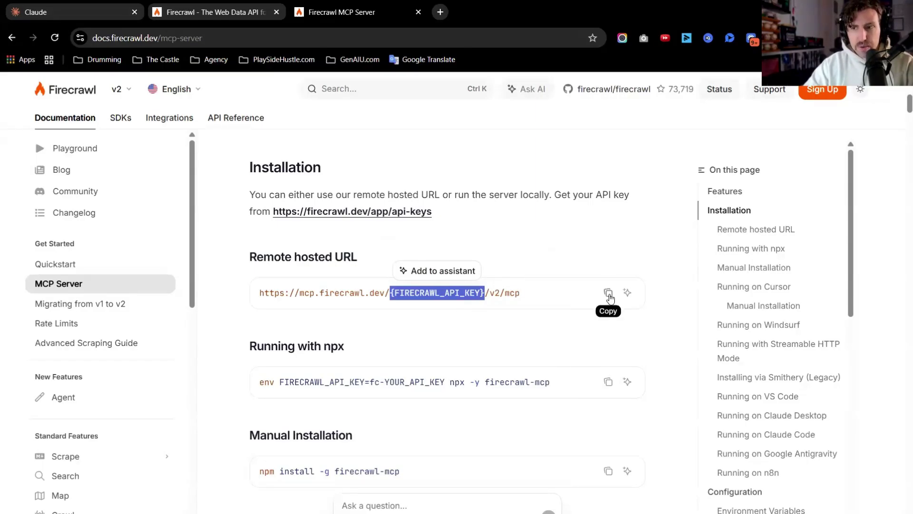
left_click(609, 296)
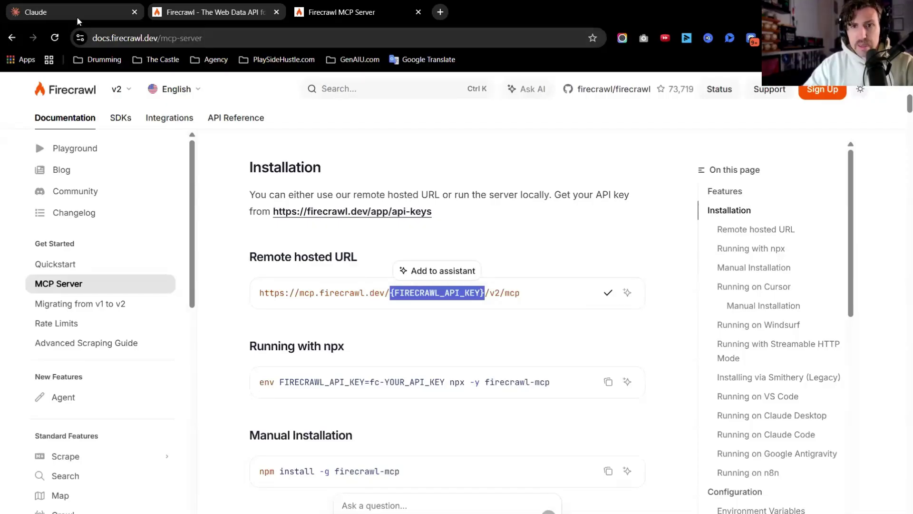
left_click(108, 14)
key("ctrl+v")
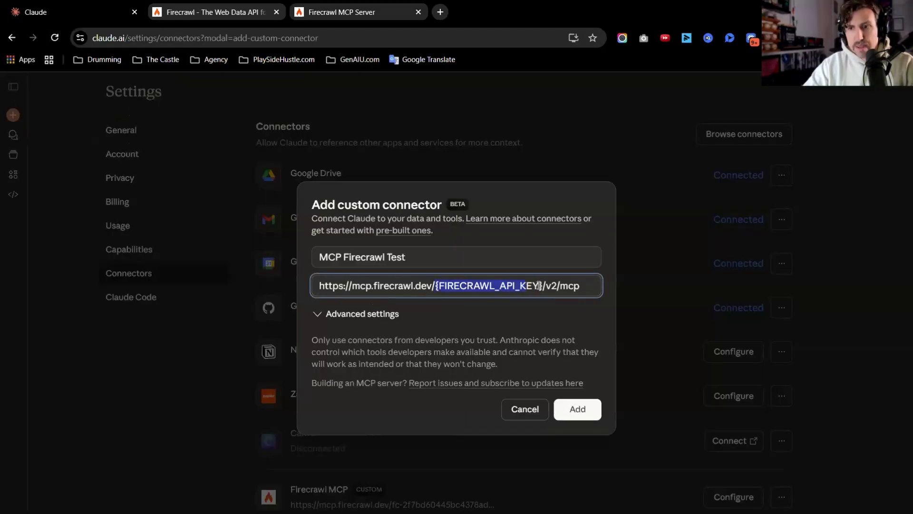
Sign in to the Firecrawl dashboard with Google, dismiss the 2025 recap, and copy the API key
left_click(254, 14)
left_click(458, 412)
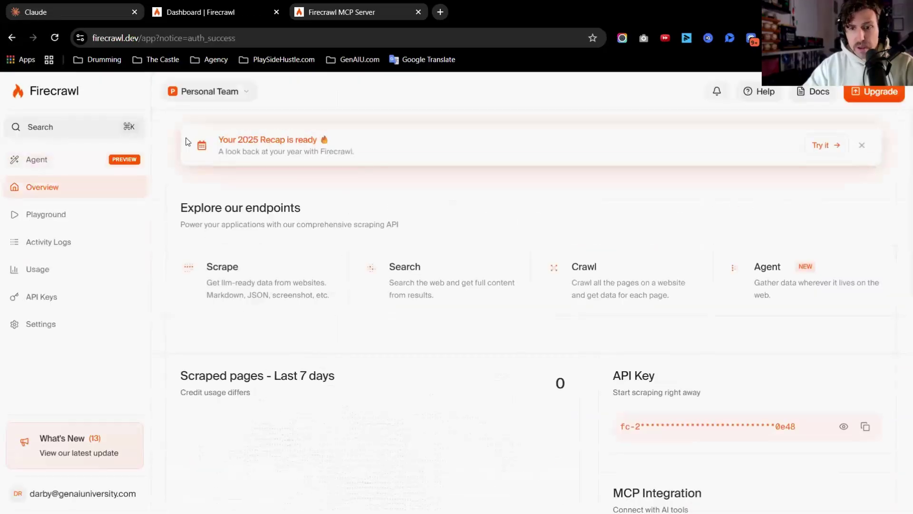
left_click(866, 145)
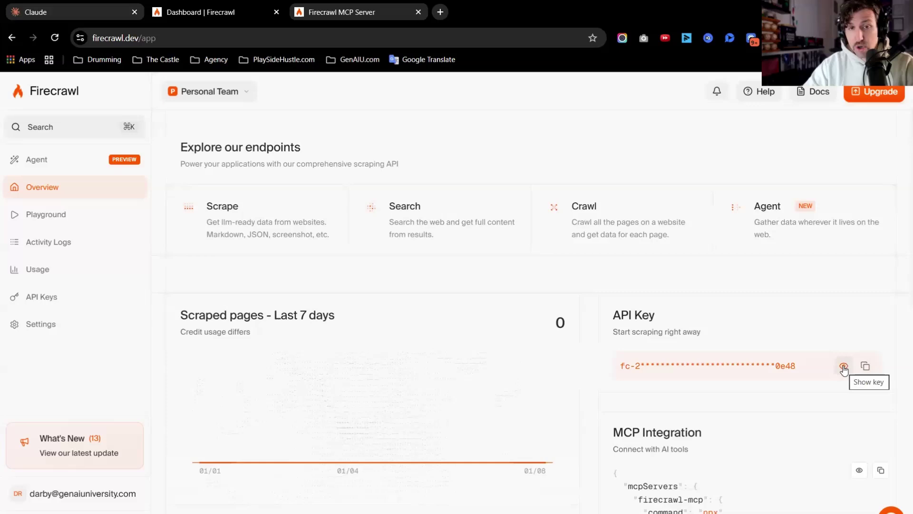
left_click(865, 366)
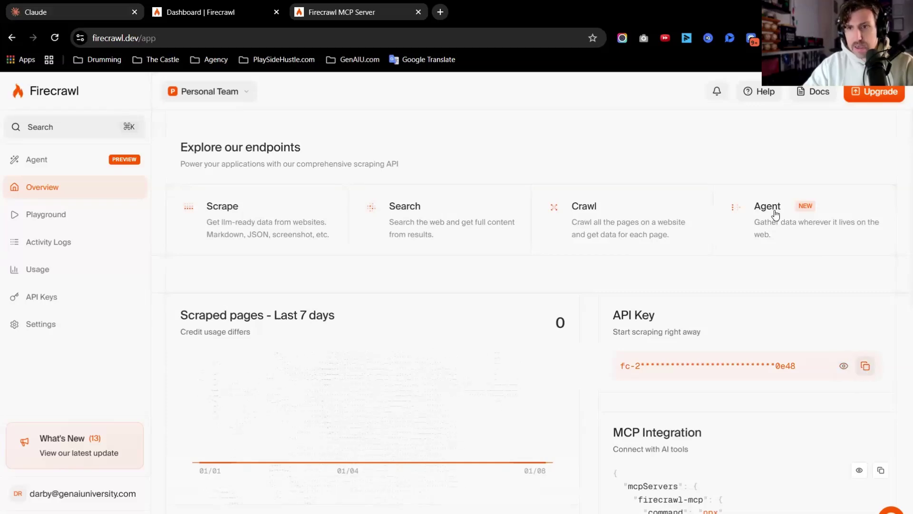
left_click(119, 11)
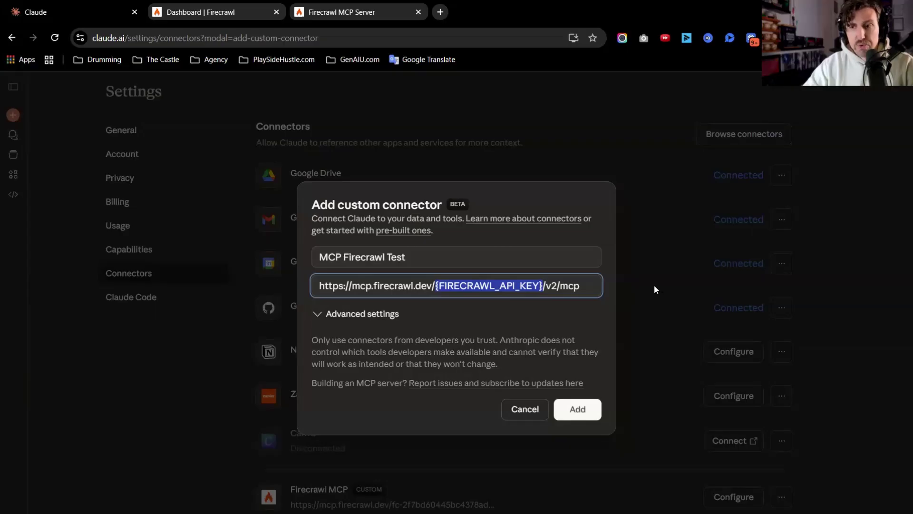
Cancel the unfinished connector and scroll the Connectors list down to Add custom connector
left_click(621, 291)
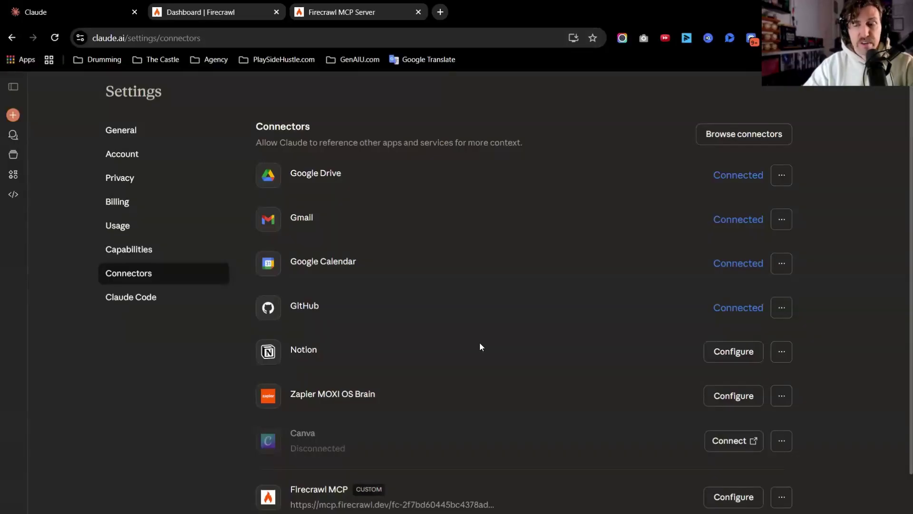
scroll(480, 343, "down", 2)
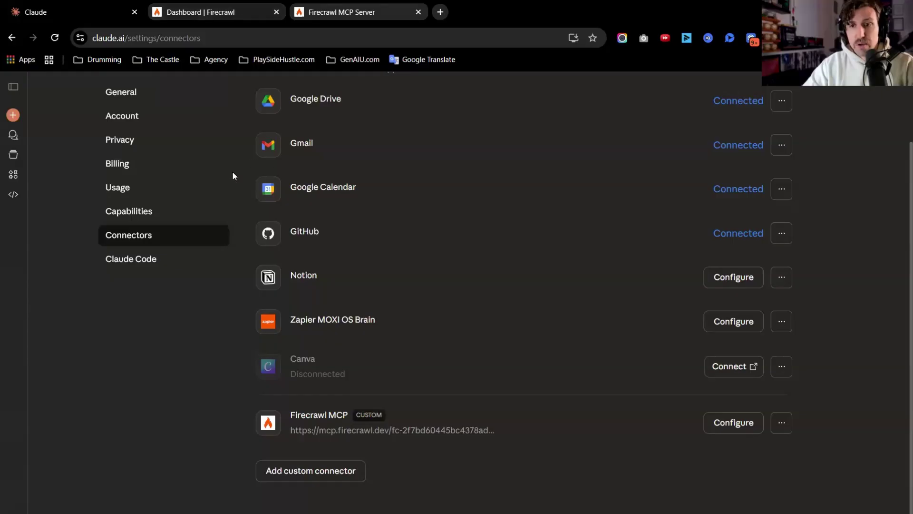
left_click(123, 238)
scroll(313, 389, "down", 2)
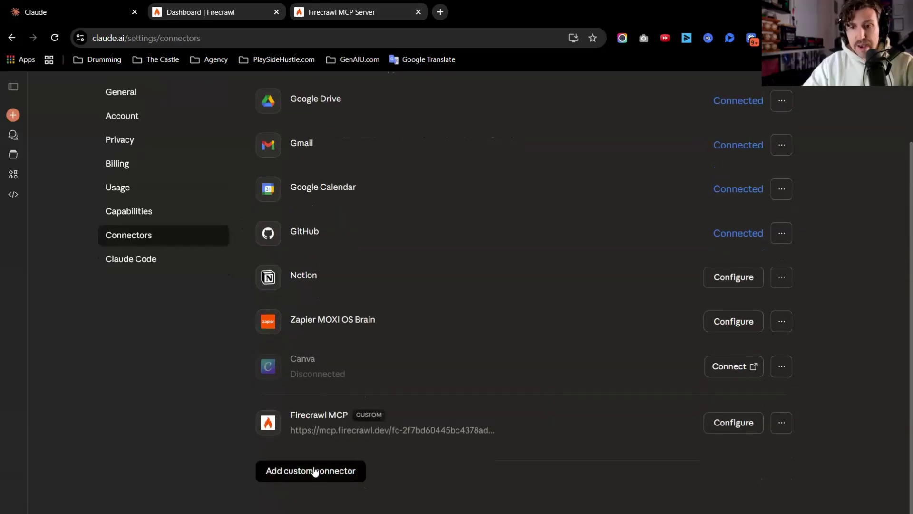
Start a new custom connector named 'Fitecrawl MCP Server', glancing at the Firecrawl MCP docs
left_click(333, 471)
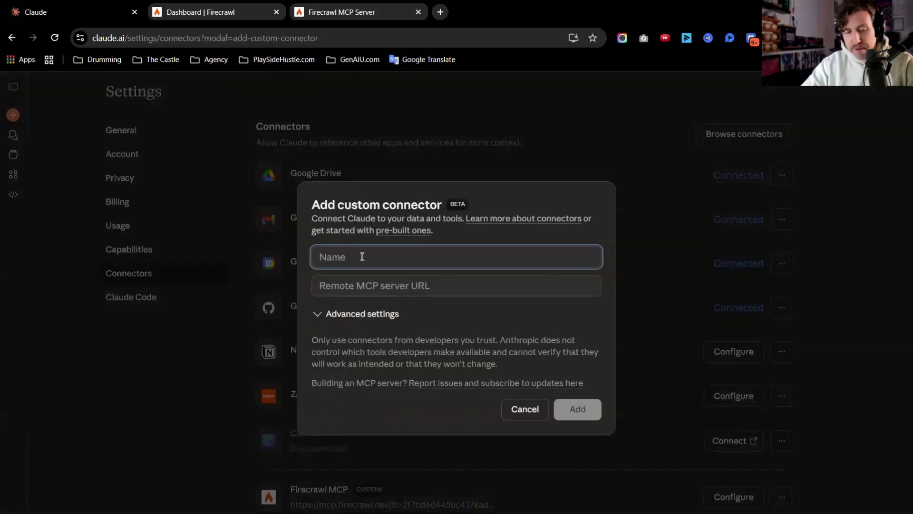
type("Fit")
type("e")
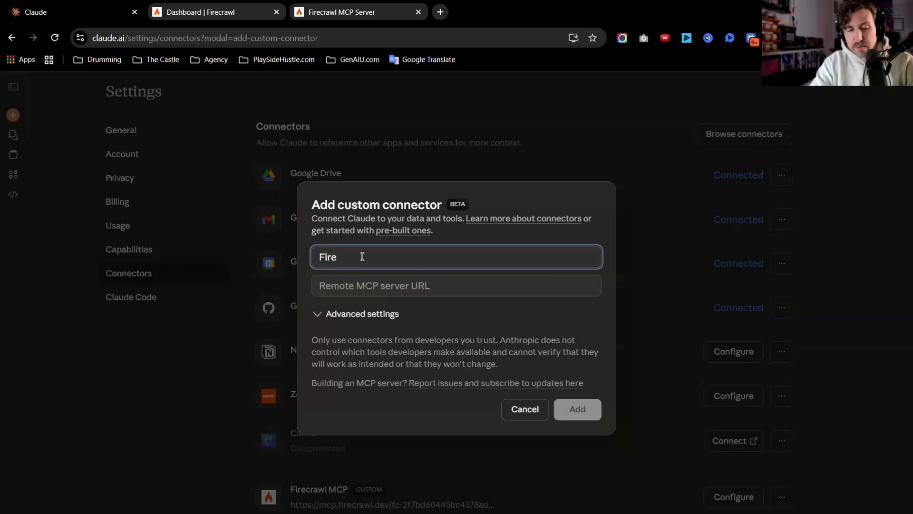
type("crawl MCP Server")
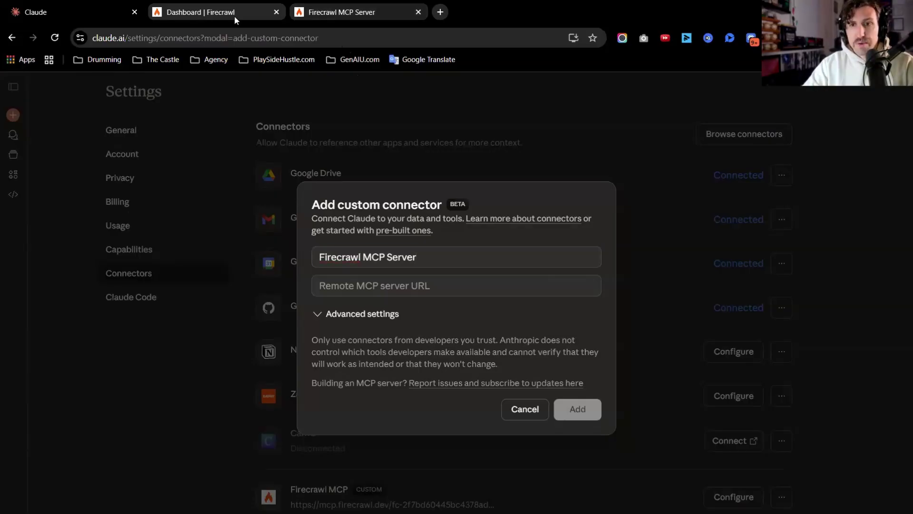
key("ctrl+3")
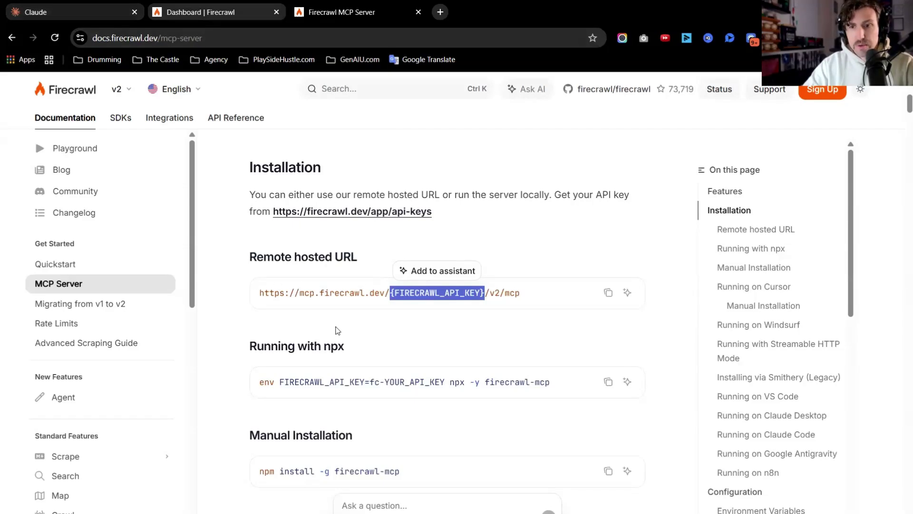
key("ctrl+1")
Focus the empty server URL field, then switch back to the Firecrawl MCP docs for the URL
left_click(383, 288)
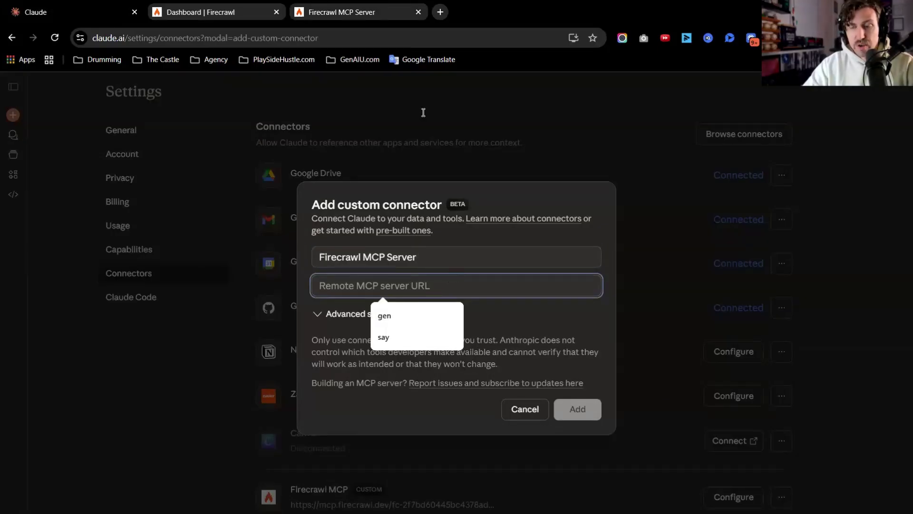
left_click(347, 13)
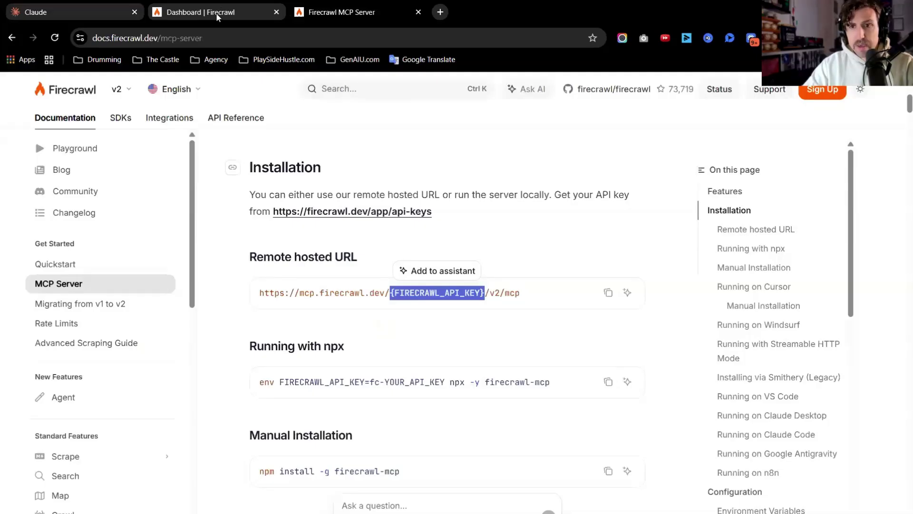
key("ctrl+2")
left_click(98, 14)
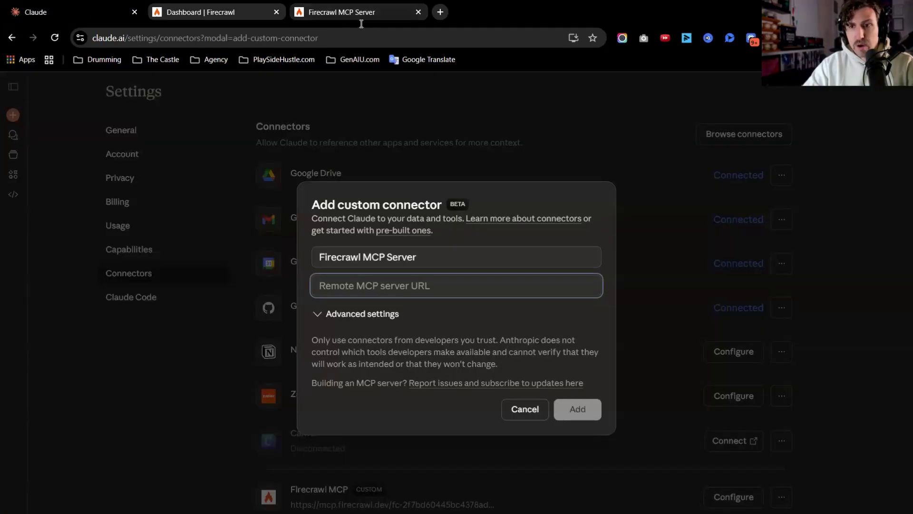
left_click(359, 18)
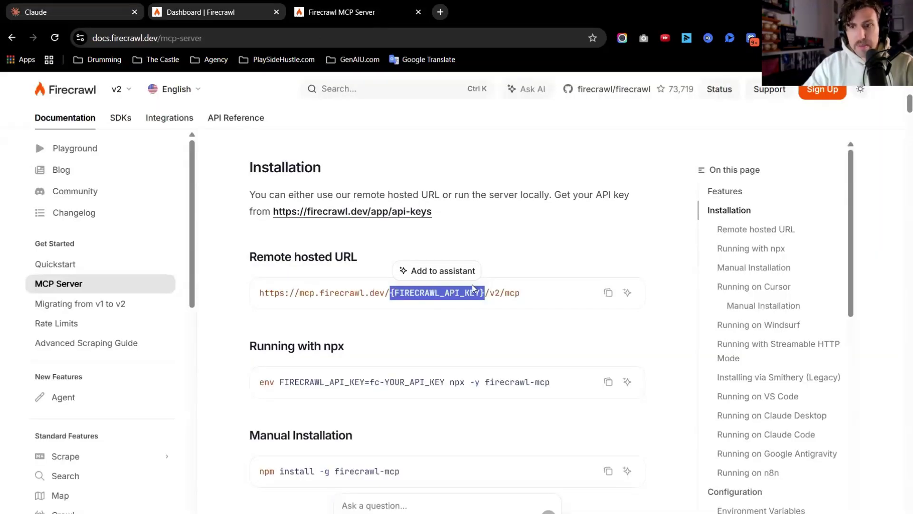
Review Firecrawl credit usage (220 of 500) and activity logs, then return to the Claude chat
left_click(212, 10)
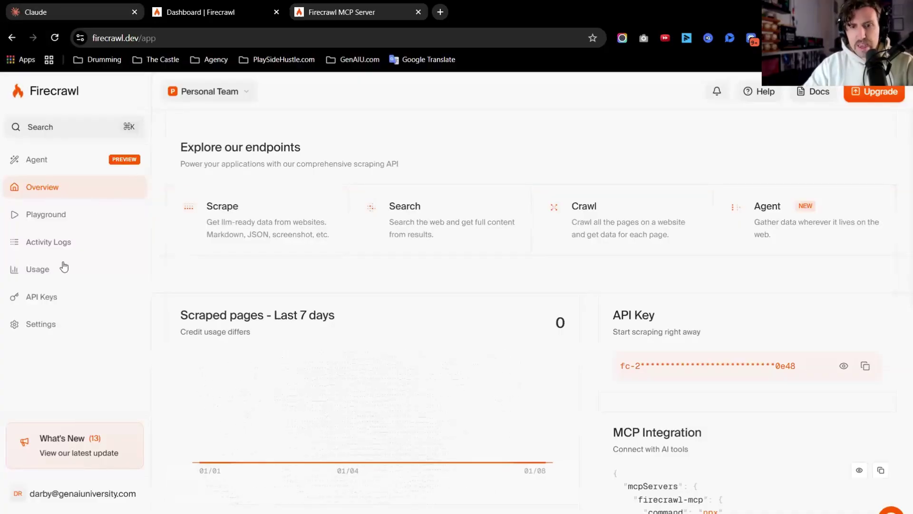
left_click(45, 271)
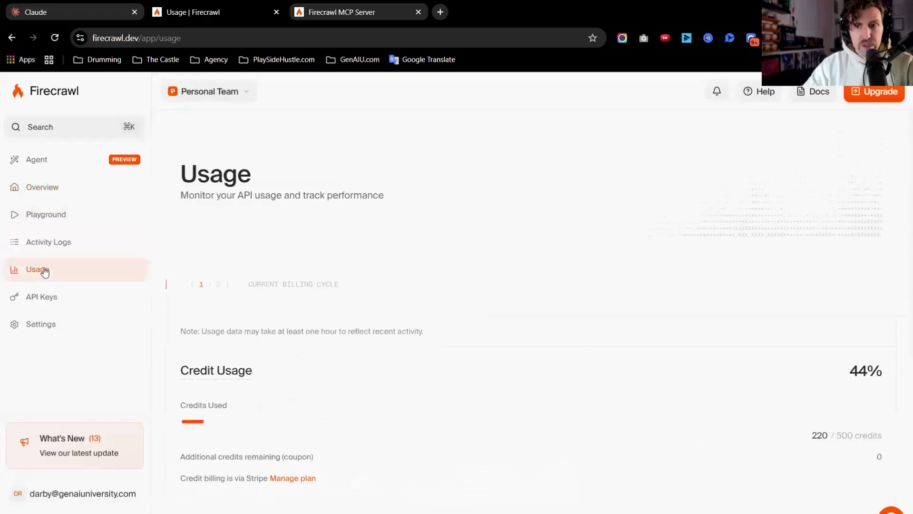
scroll(648, 322, "down", 4)
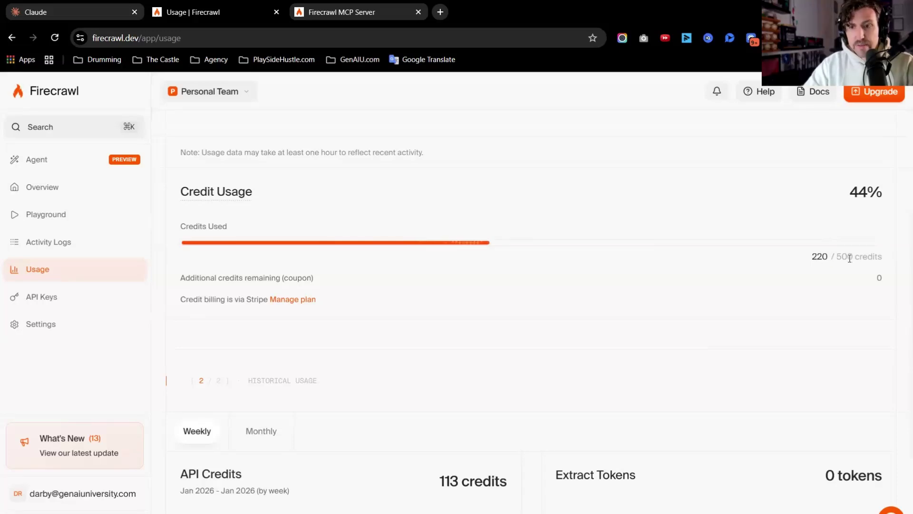
scroll(535, 364, "down", 3)
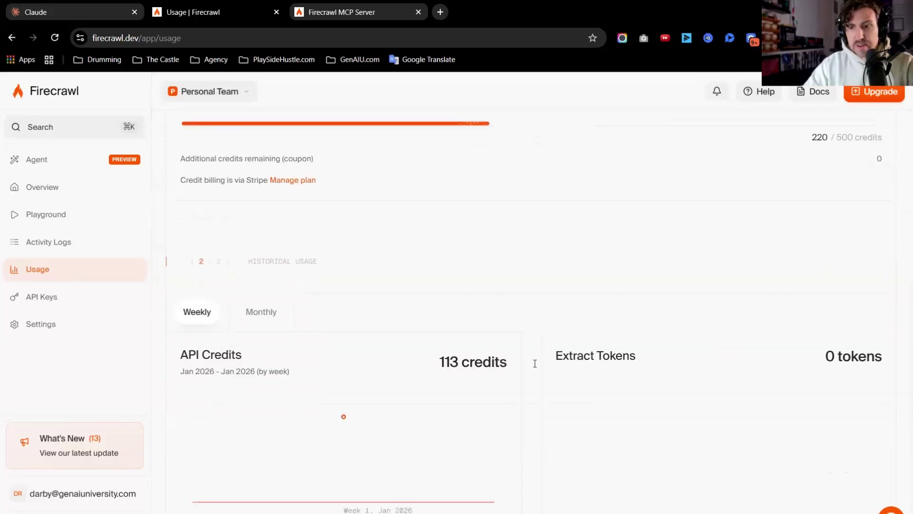
scroll(369, 316, "up", 6)
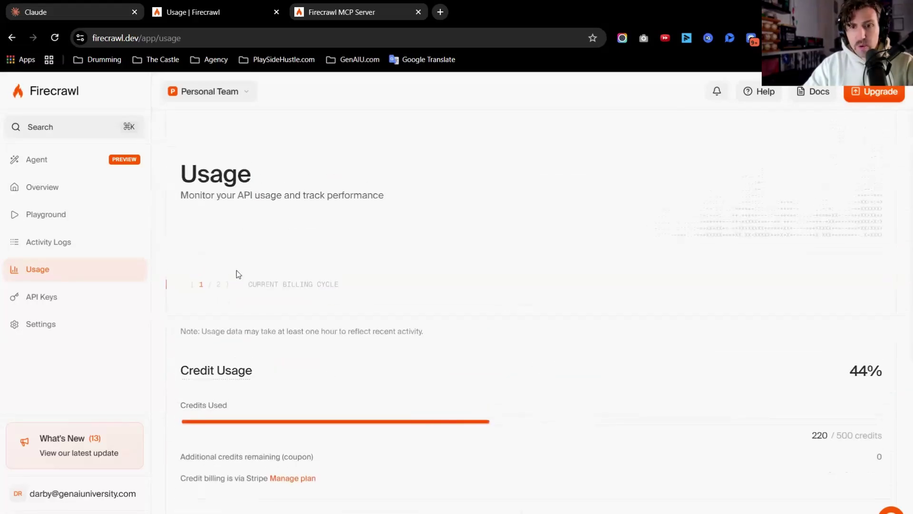
left_click(55, 243)
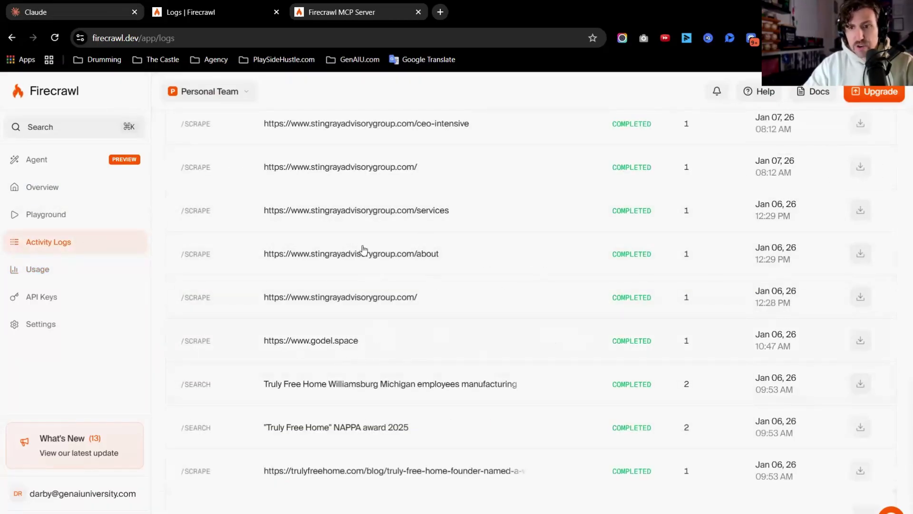
left_click(86, 10)
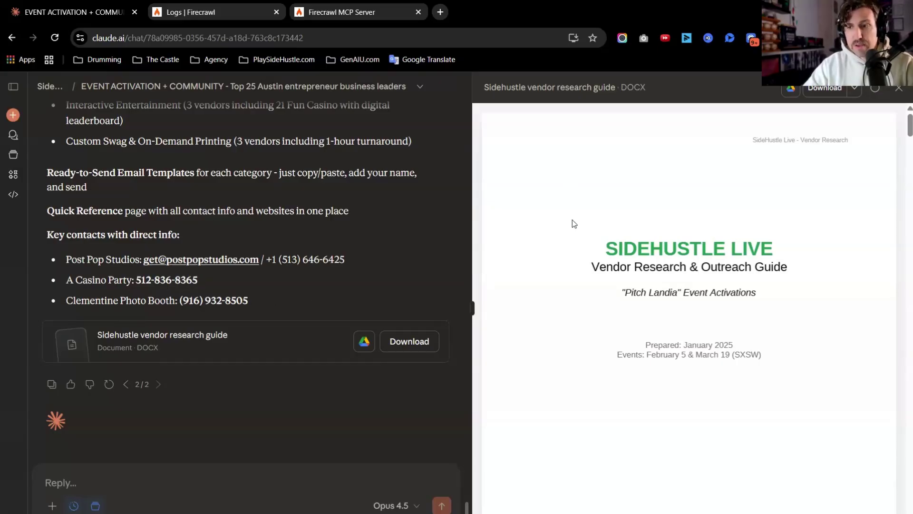
Scroll the vendor guide preview from the title page to page 5, past Photo Booth Vendors and the draft inquiry email
scroll(573, 219, "down", 10)
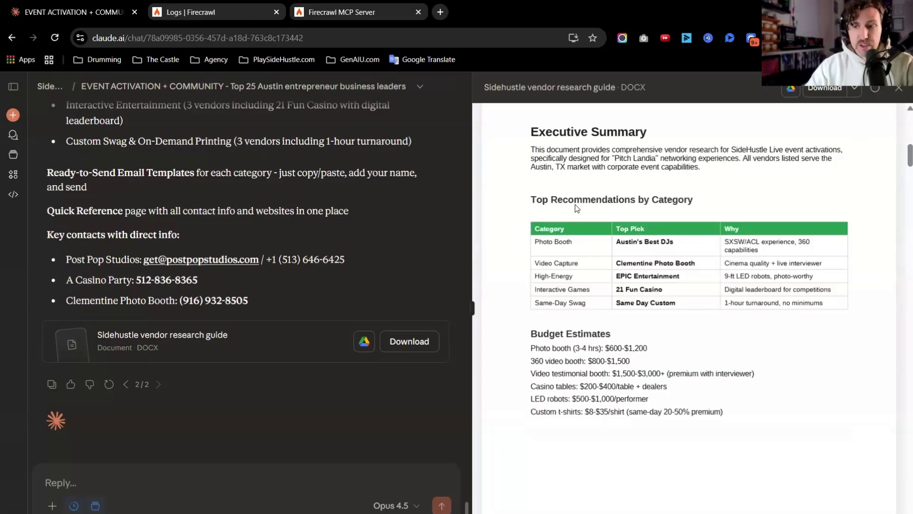
scroll(604, 213, "down", 10)
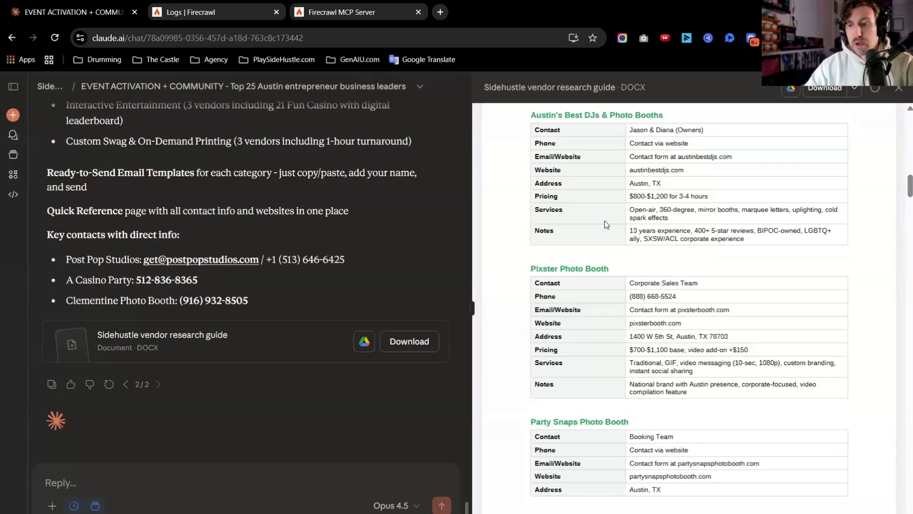
scroll(603, 228, "down", 8)
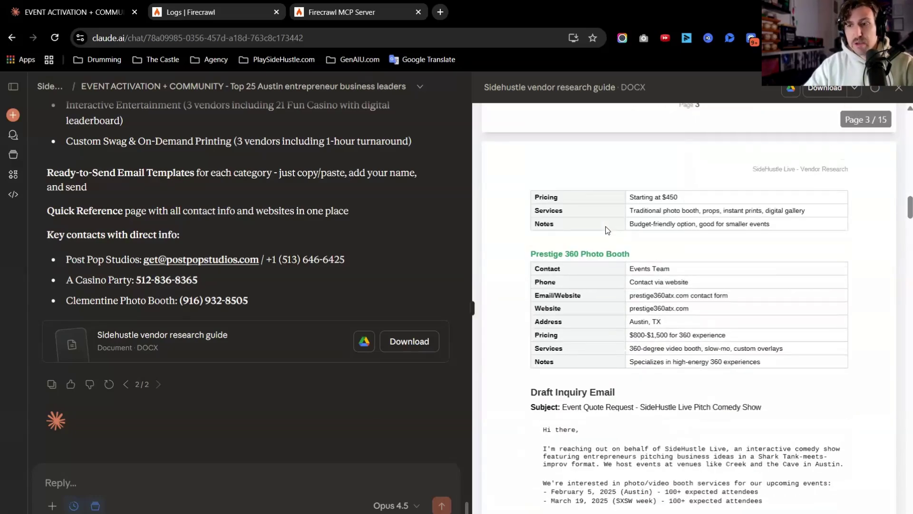
scroll(606, 231, "down", 10)
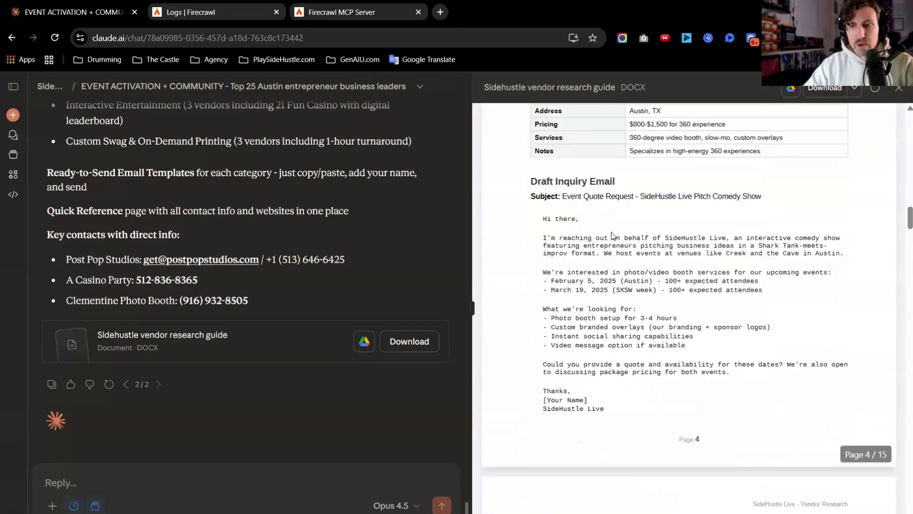
scroll(614, 229, "down", 5)
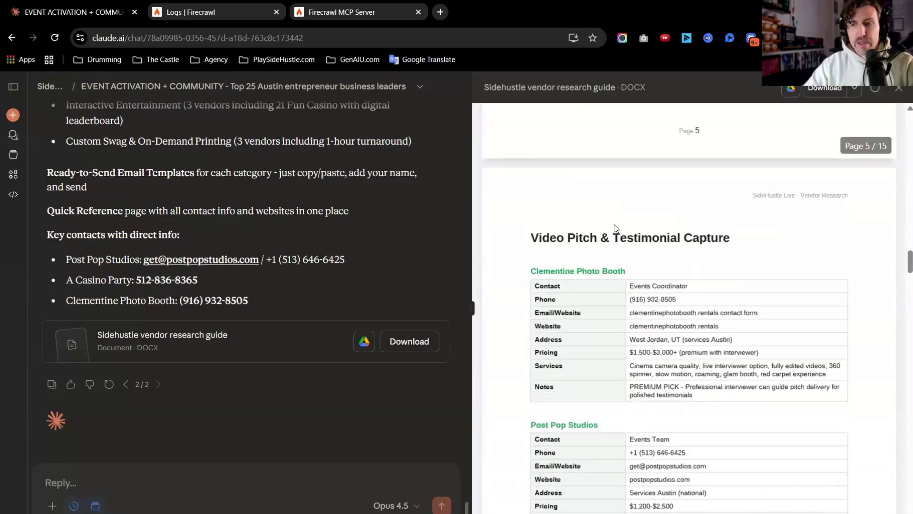